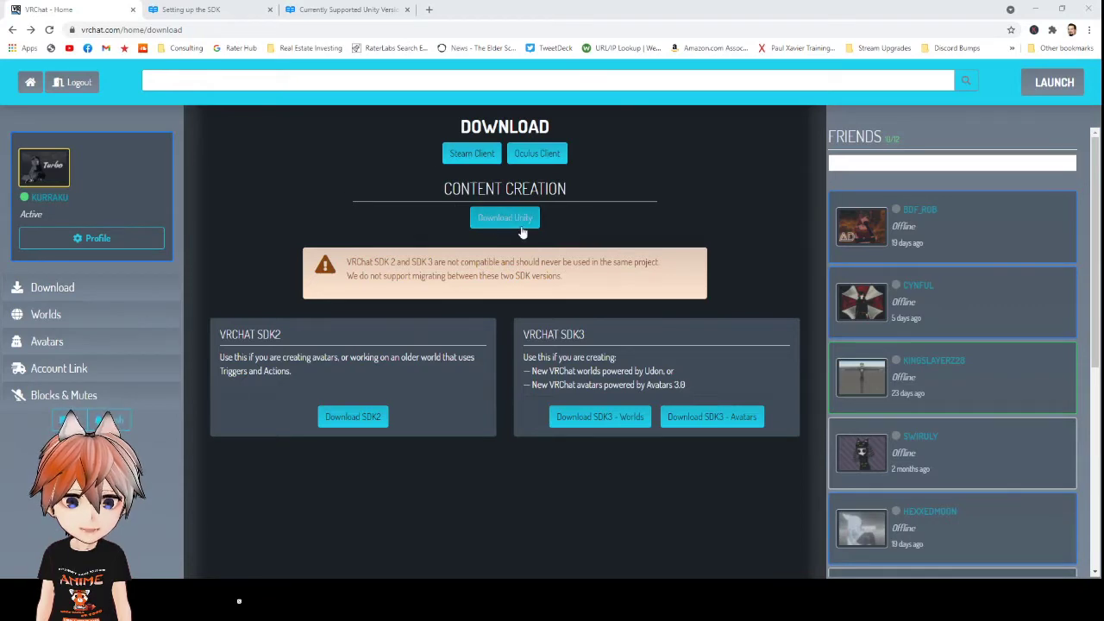
Review VRChat's SDK setup guide and the Unity 2018.4.20 download page linked from the supported Unity version guide
left_click(245, 9)
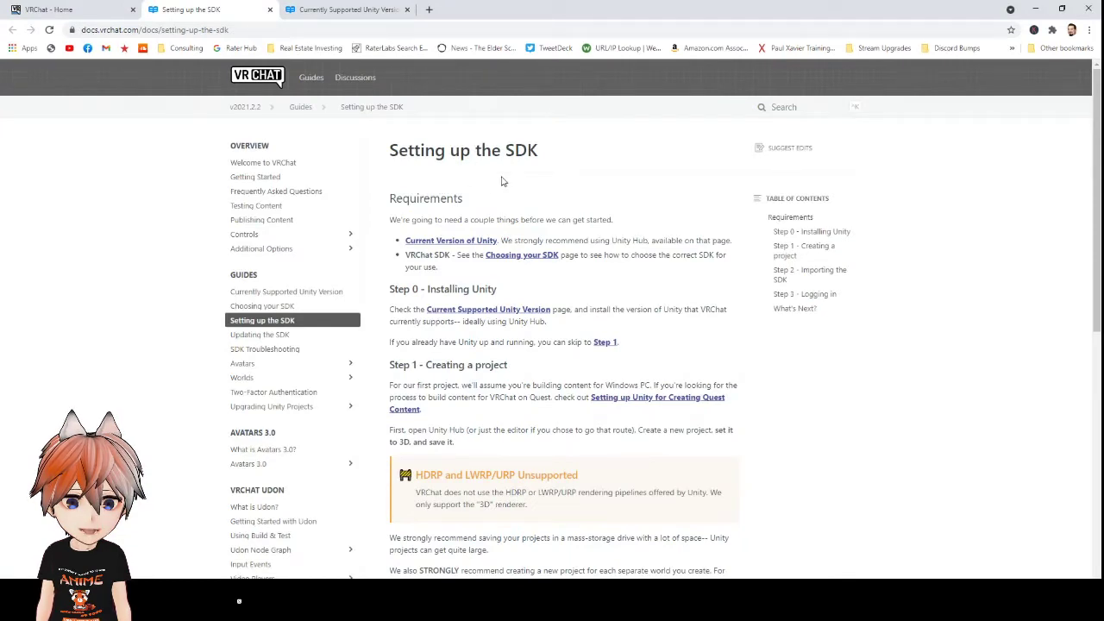
left_click(341, 9)
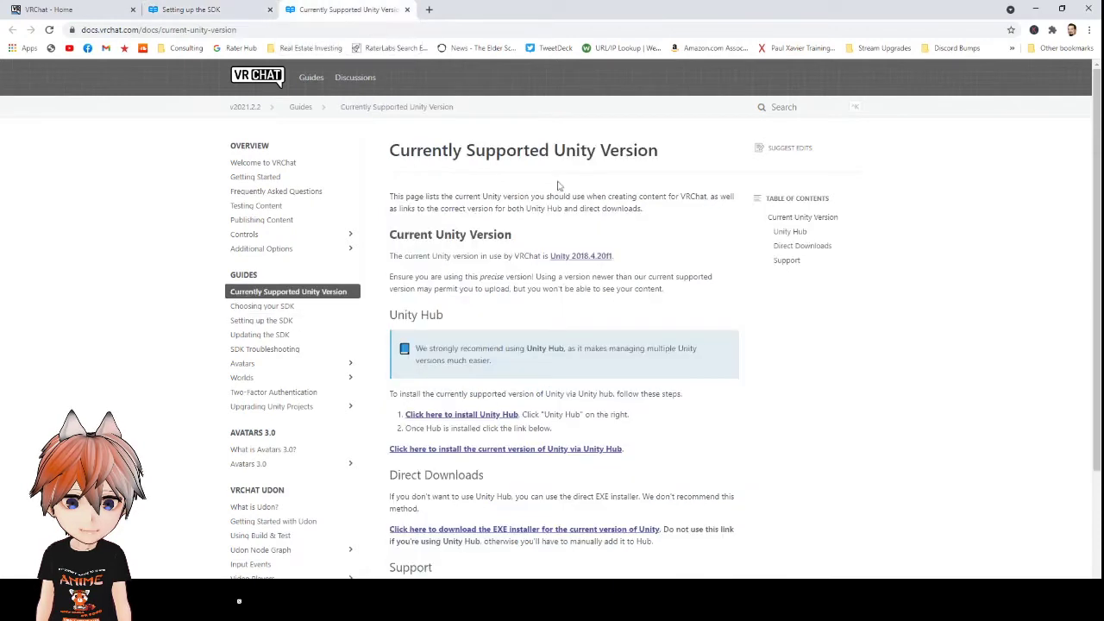
left_click(581, 259)
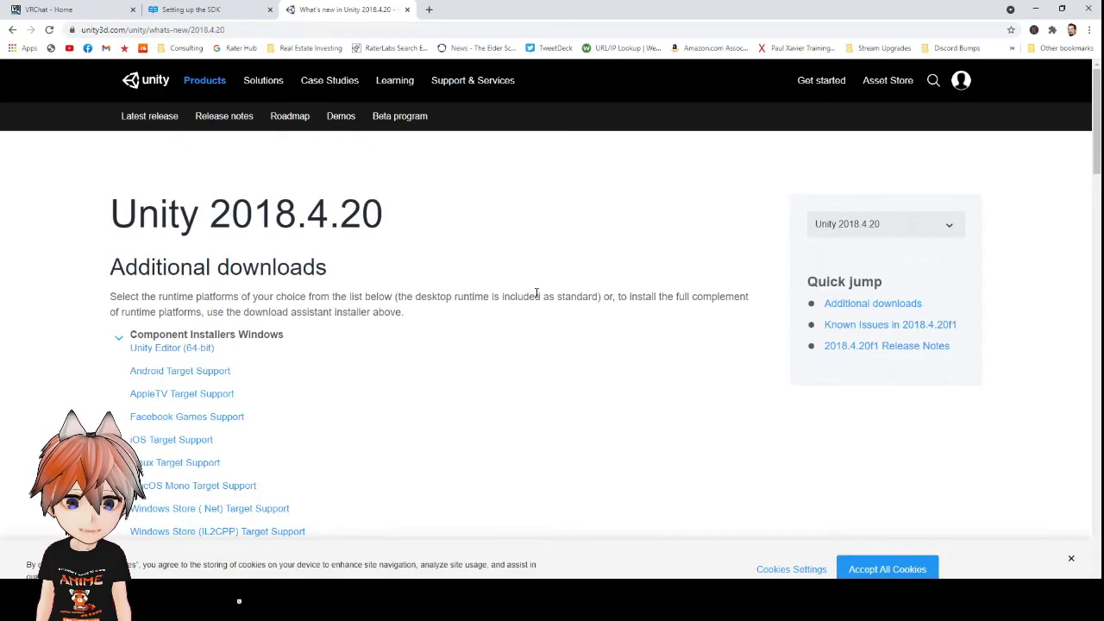
scroll(533, 287, "down", 1)
scroll(535, 297, "down", 7)
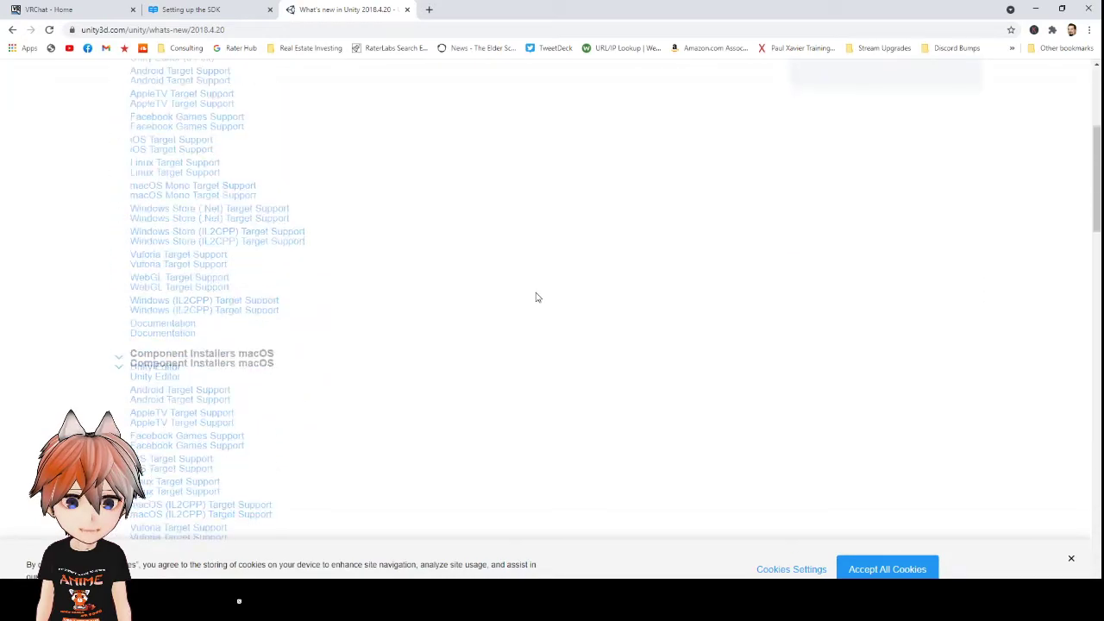
scroll(536, 298, "up", 8)
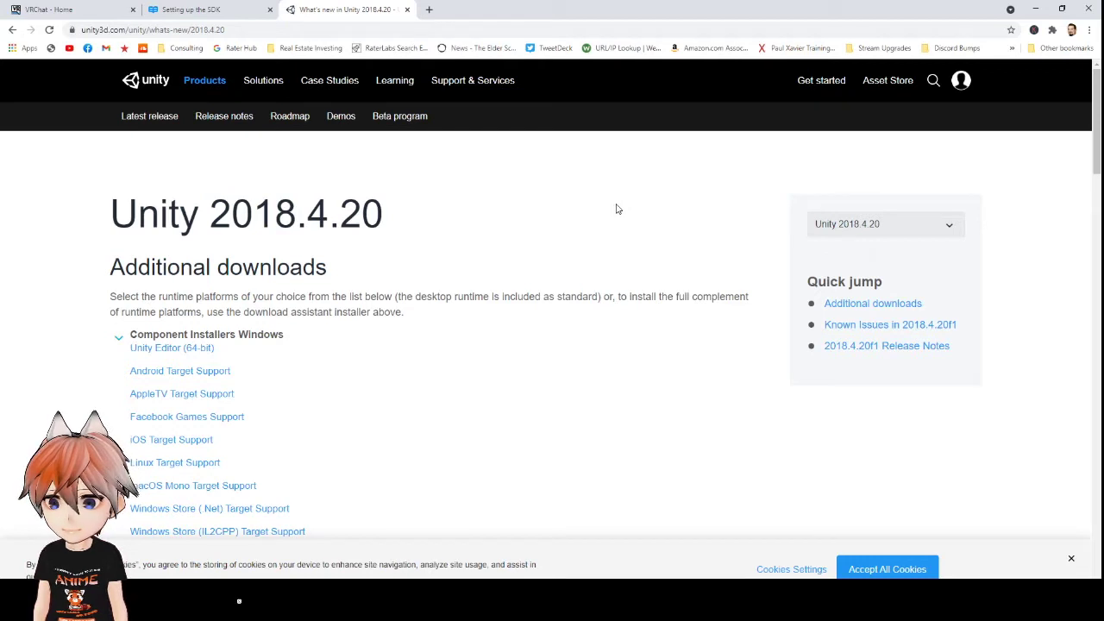
left_click(52, 9)
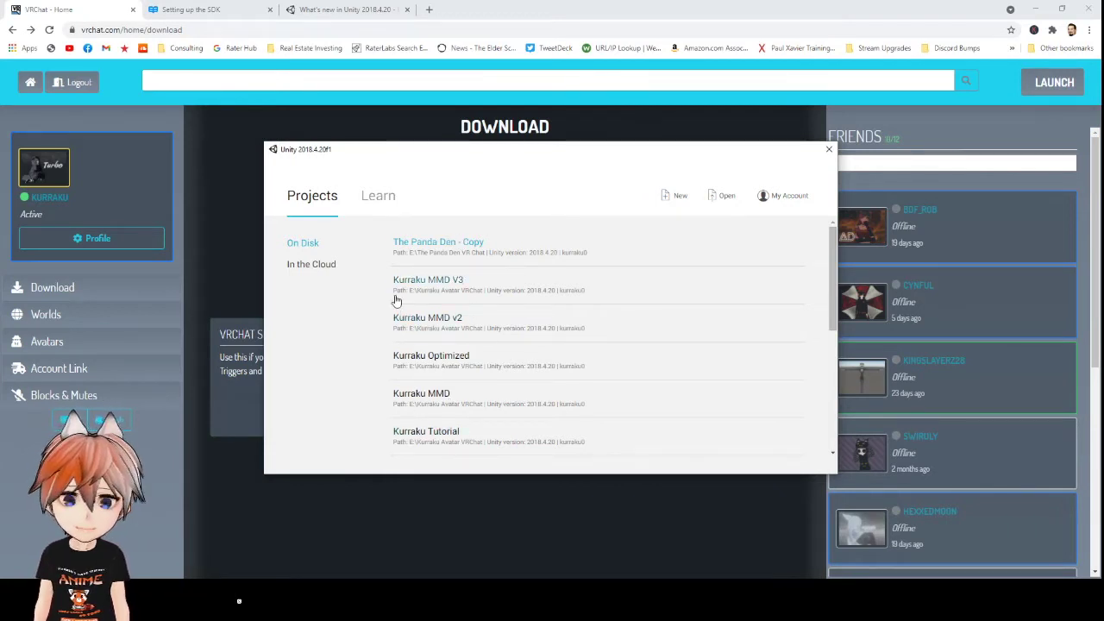
Create a new Unity project named Test World with the 3D template in E:\Kurraku Avatar VRChat
left_click(662, 201)
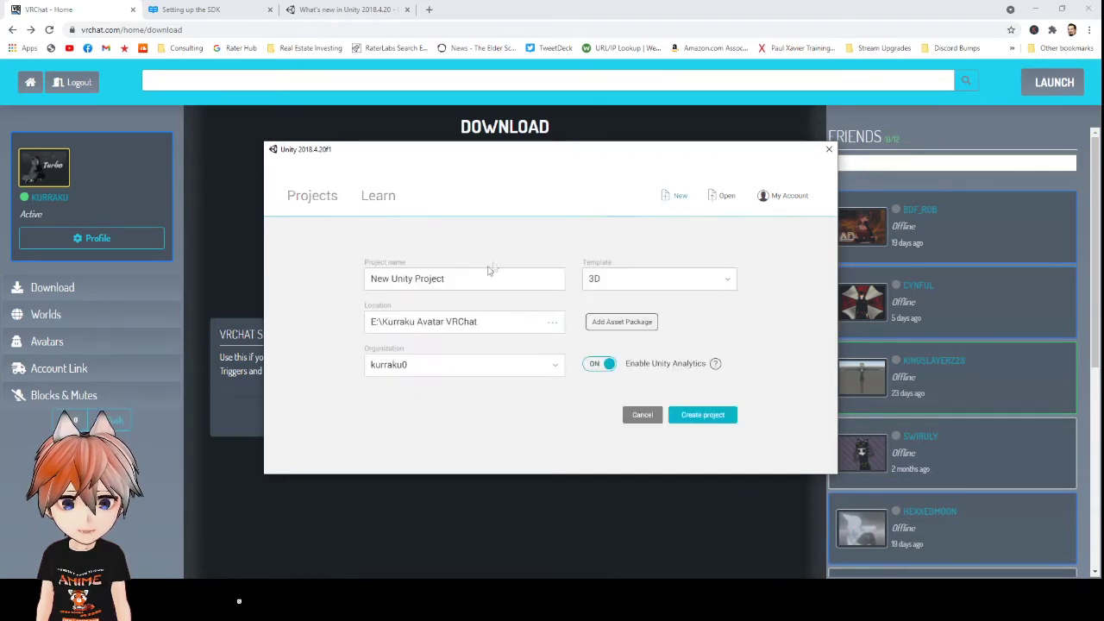
left_click_drag(468, 285, 336, 289)
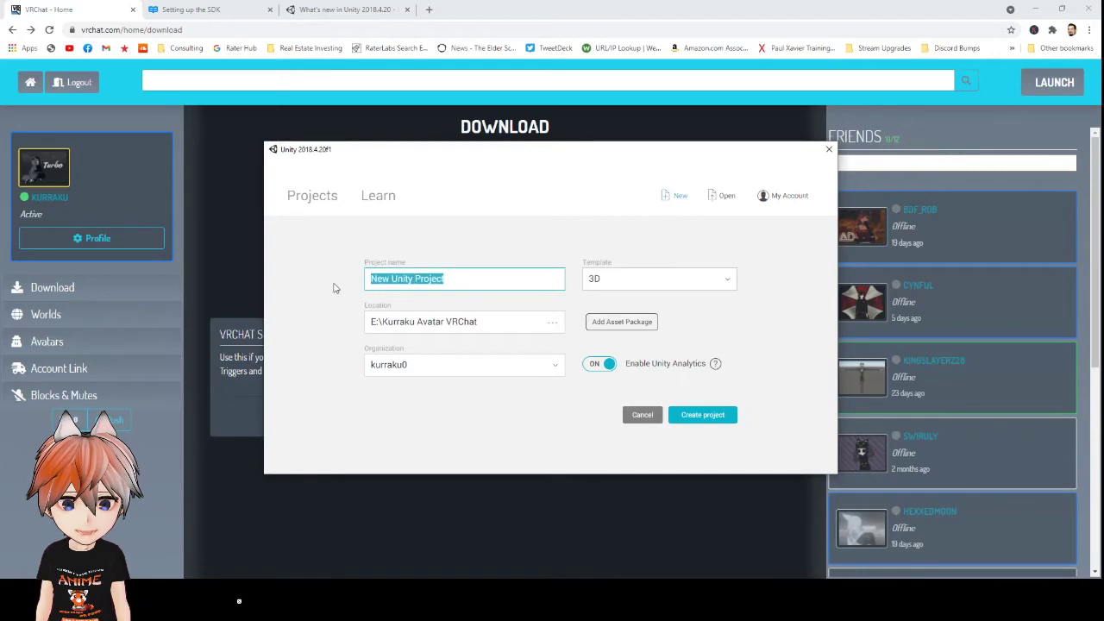
type("Test World")
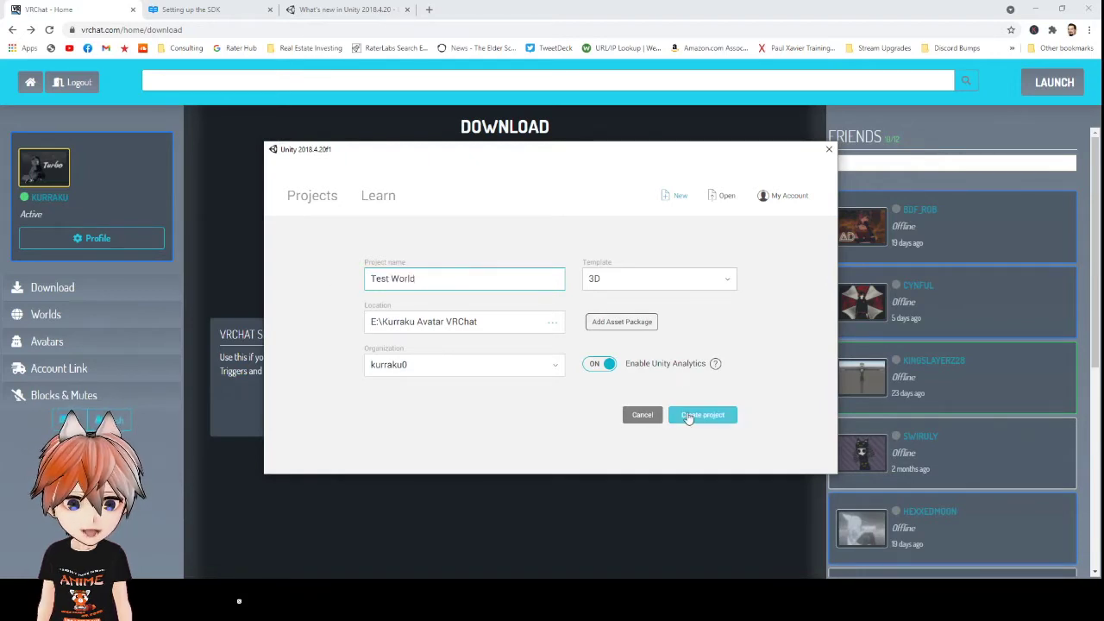
left_click(689, 416)
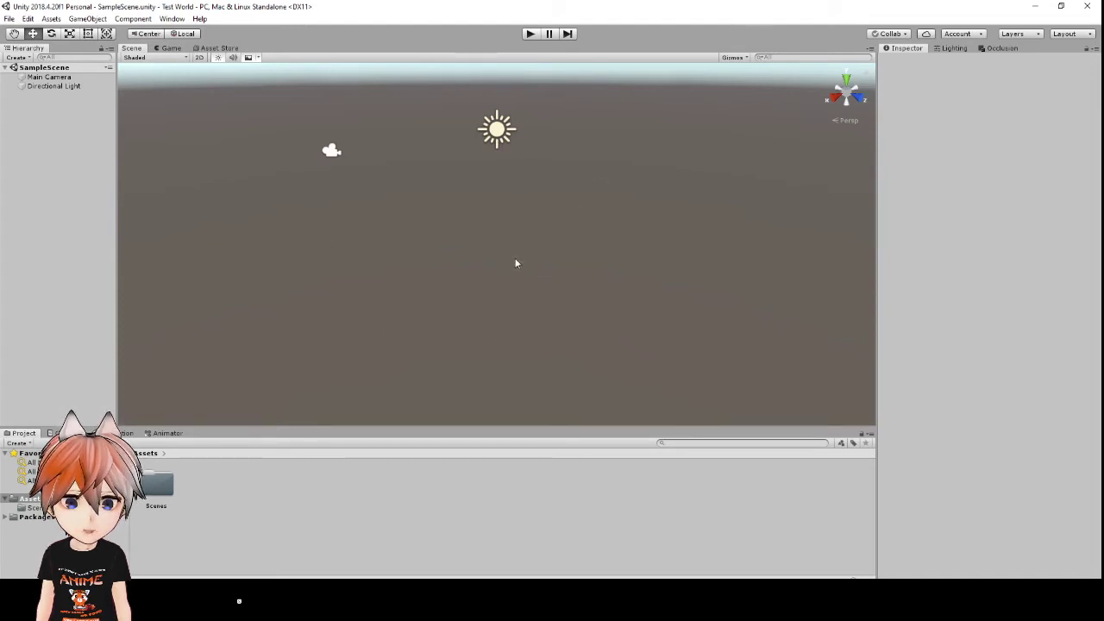
right_click_drag(515, 263, 517, 236)
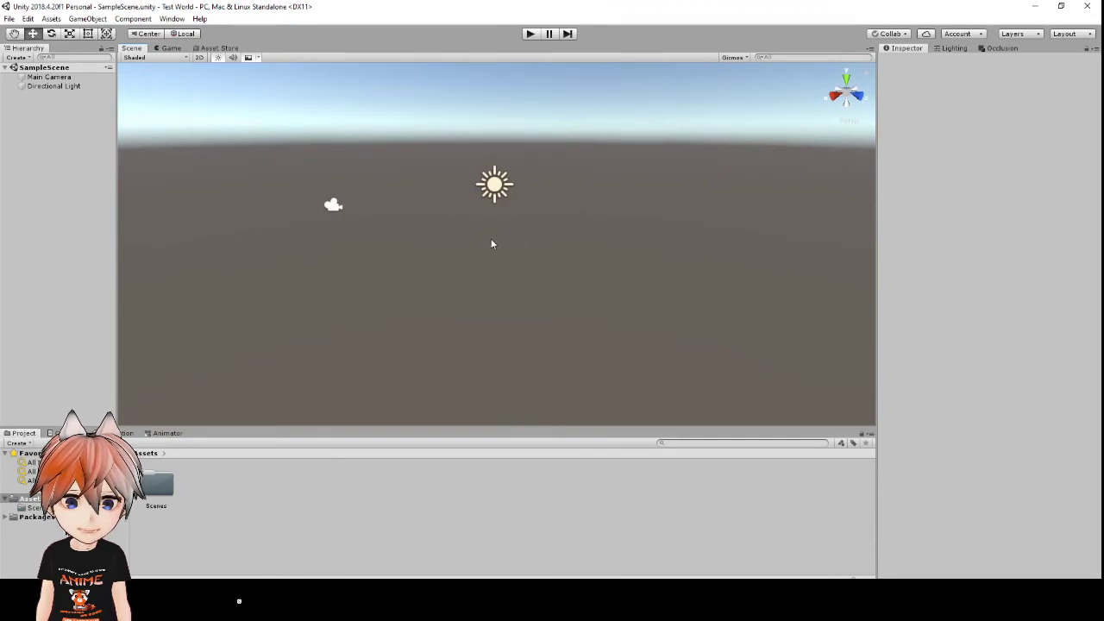
mouse_move(492, 244)
middle_mouse_down()
mouse_move(488, 110)
mouse_move(498, 293)
mouse_move(506, 148)
mouse_move(508, 177)
mouse_move(506, 276)
mouse_move(500, 128)
mouse_move(499, 259)
mouse_move(497, 170)
mouse_move(495, 234)
middle_mouse_up()
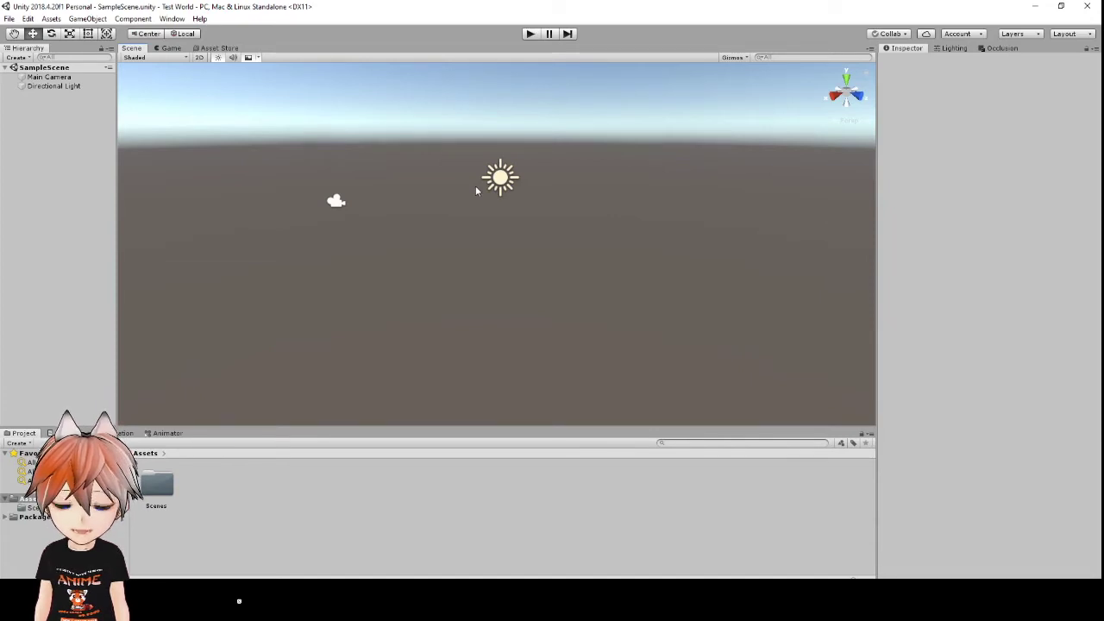
Import the complete custom package VRCSDK3-WORLD-2021.05.21.12.13_Public from the Downloads folder into the project's assets
right_click(37, 499)
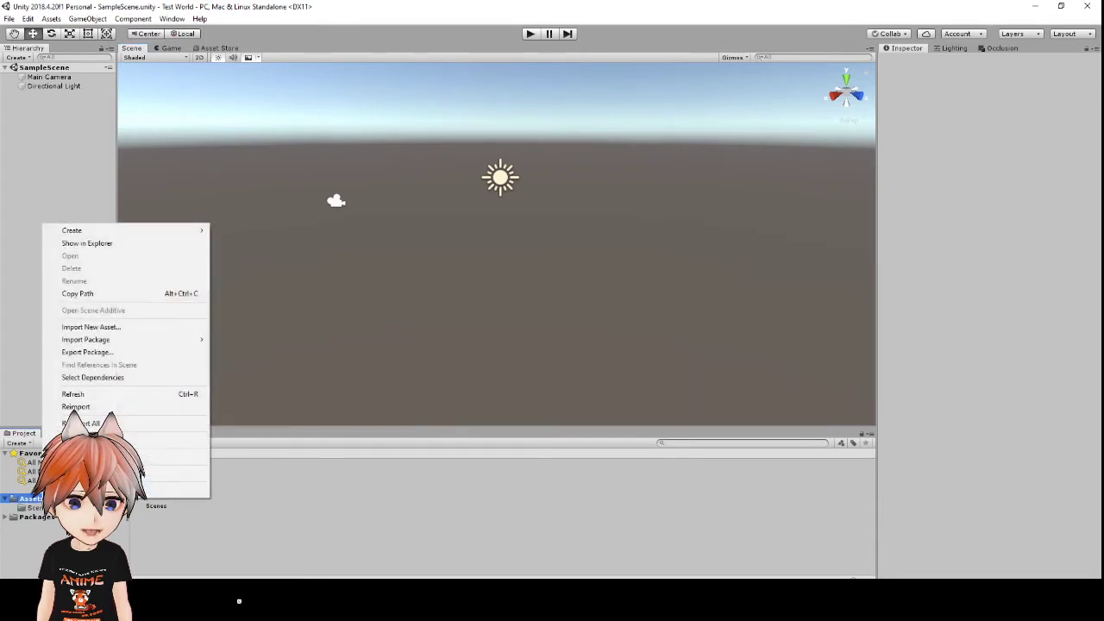
mouse_move(168, 347)
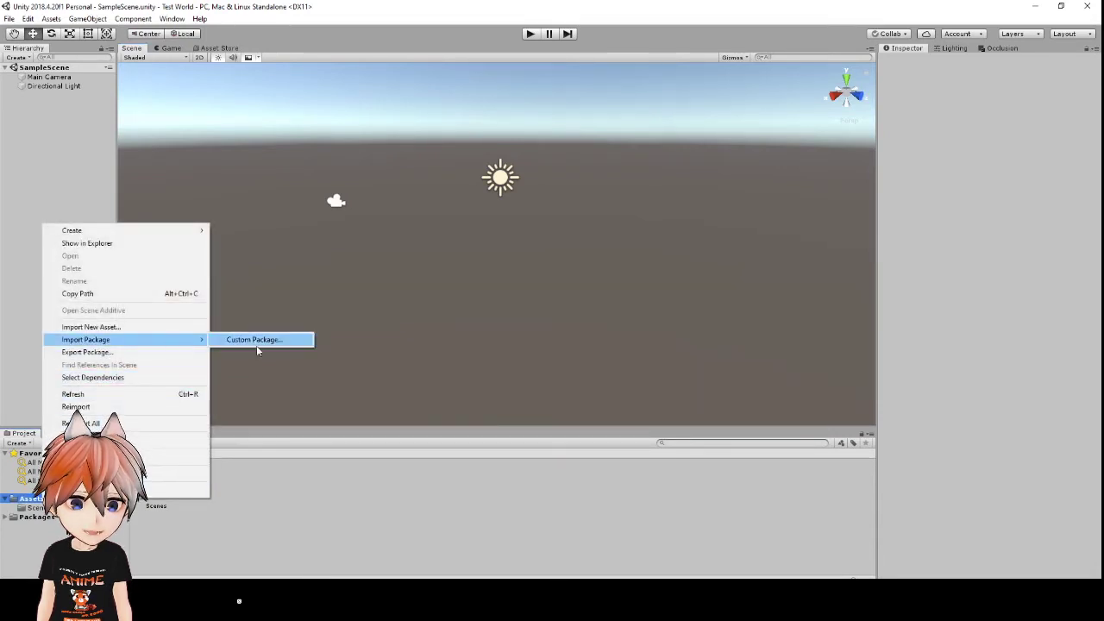
left_click(273, 341)
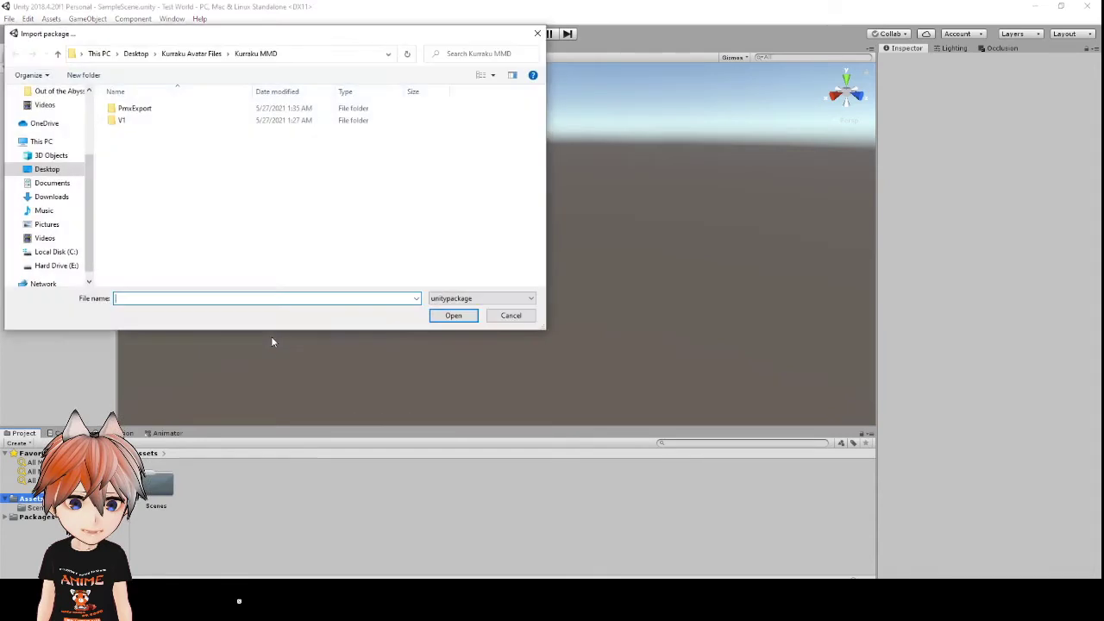
left_click(52, 196)
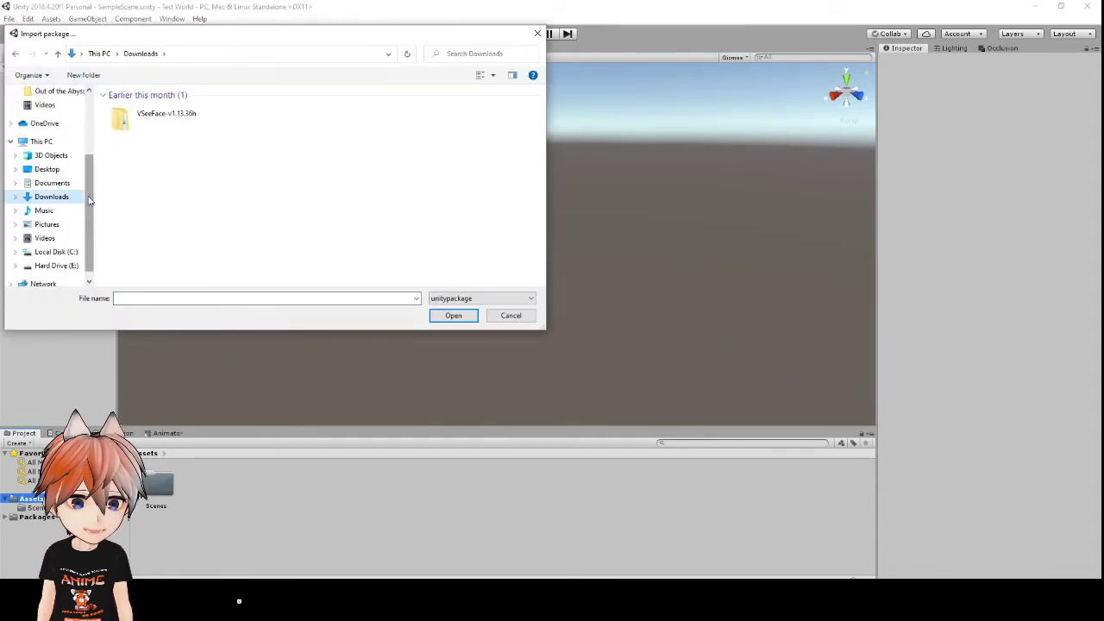
left_click(57, 266)
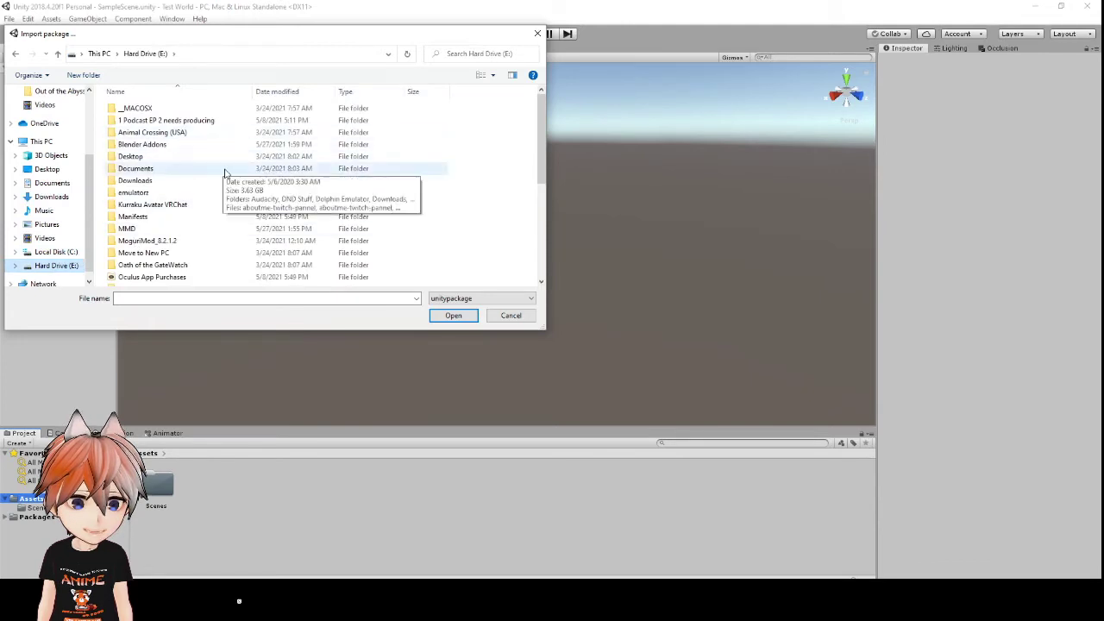
scroll(224, 173, "down", 2)
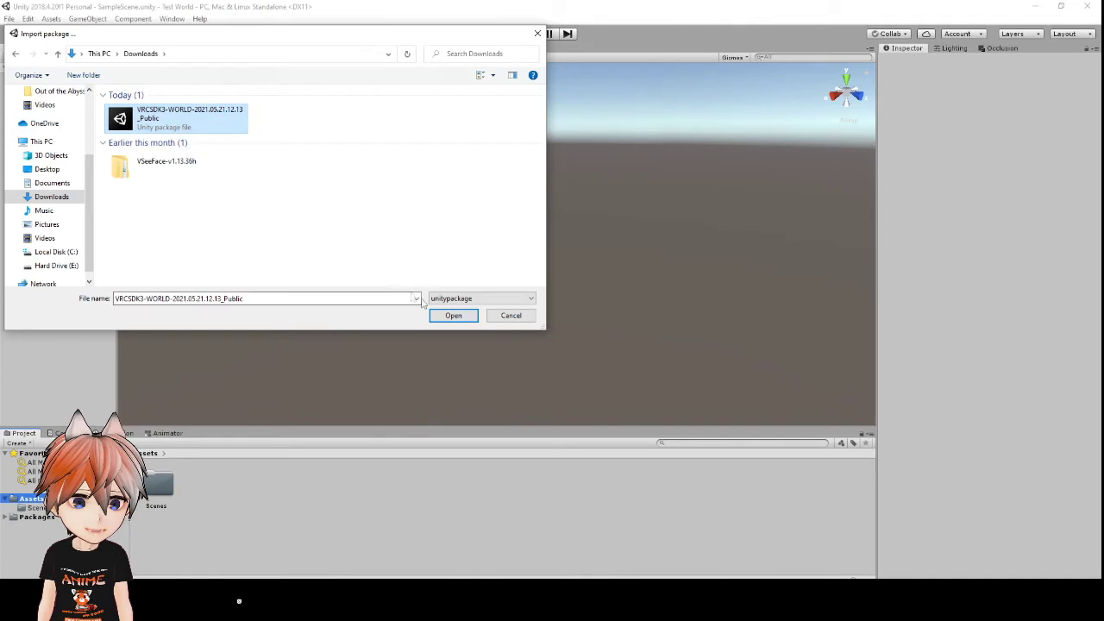
left_click(453, 316)
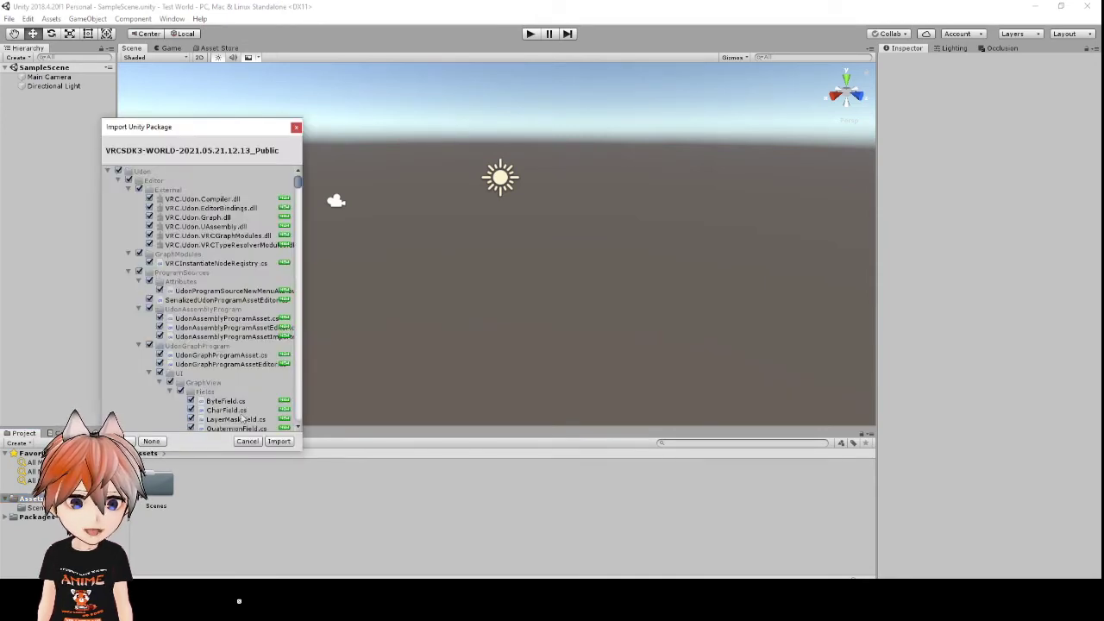
left_click(278, 441)
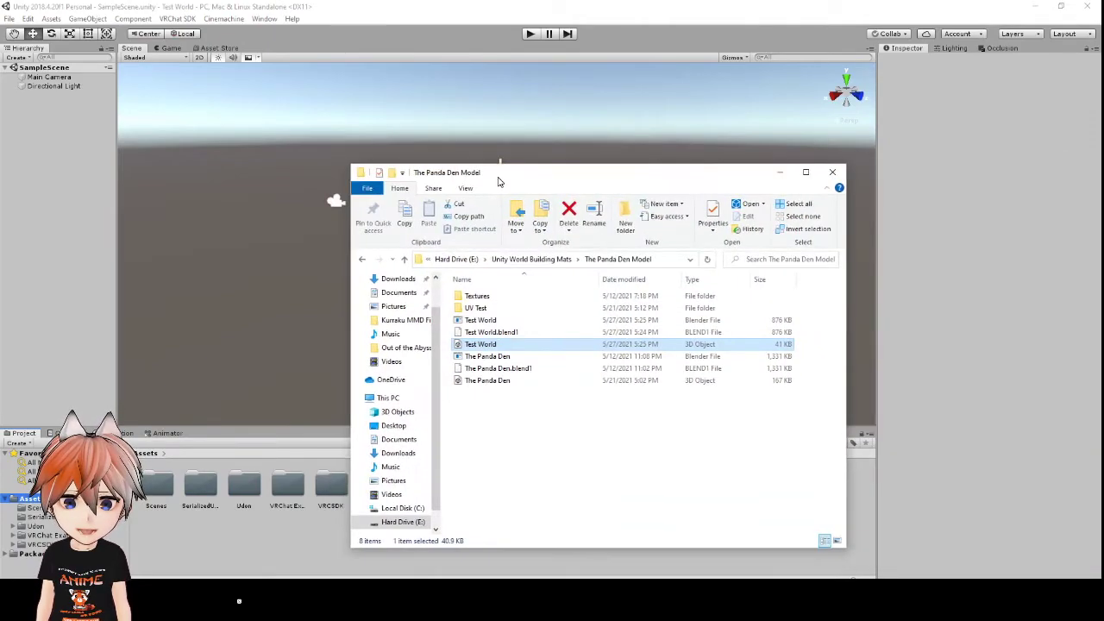
Add the Test World 3D object file from The Panda Den Model folder to the project's Assets and close the folder
left_click_drag(498, 178, 866, 177)
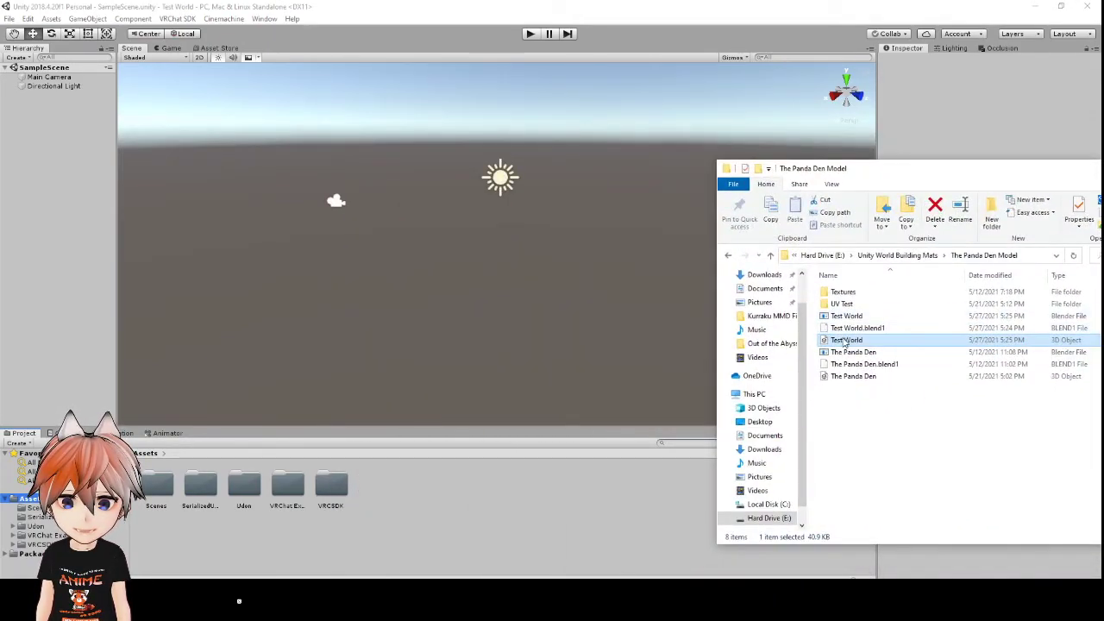
left_click_drag(845, 342, 360, 511)
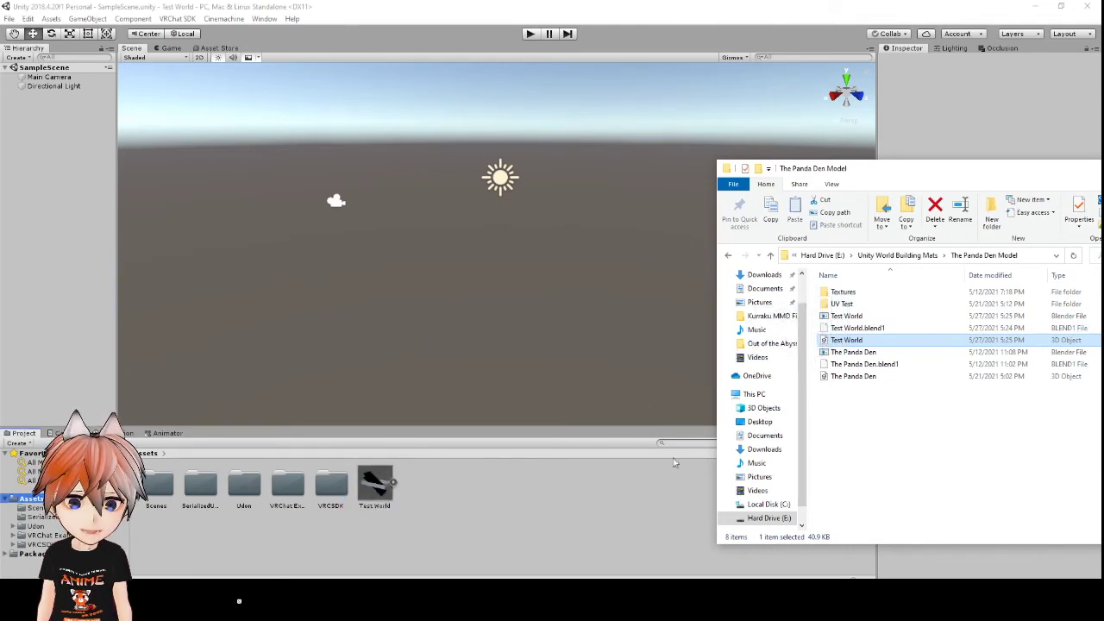
left_click(1095, 167)
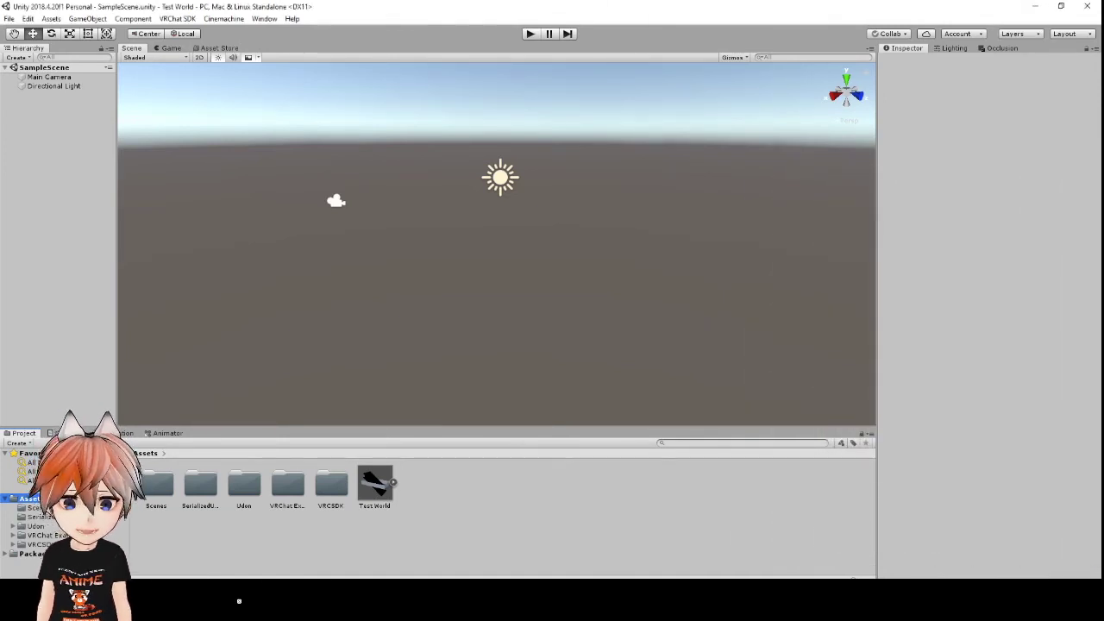
Place the Test World model from the project's assets into the sample scene
left_click(376, 486)
left_click_drag(380, 495, 509, 227)
scroll(534, 363, "down", 3)
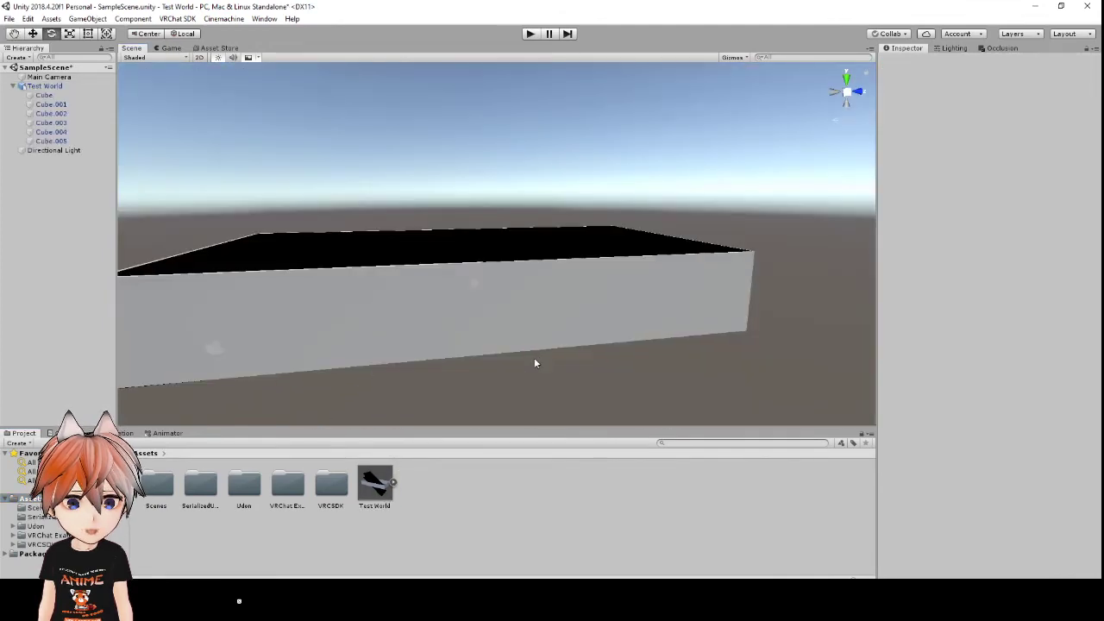
Examine the placed Test World model from several sides and distances in the scene
scroll(525, 365, "up", 6)
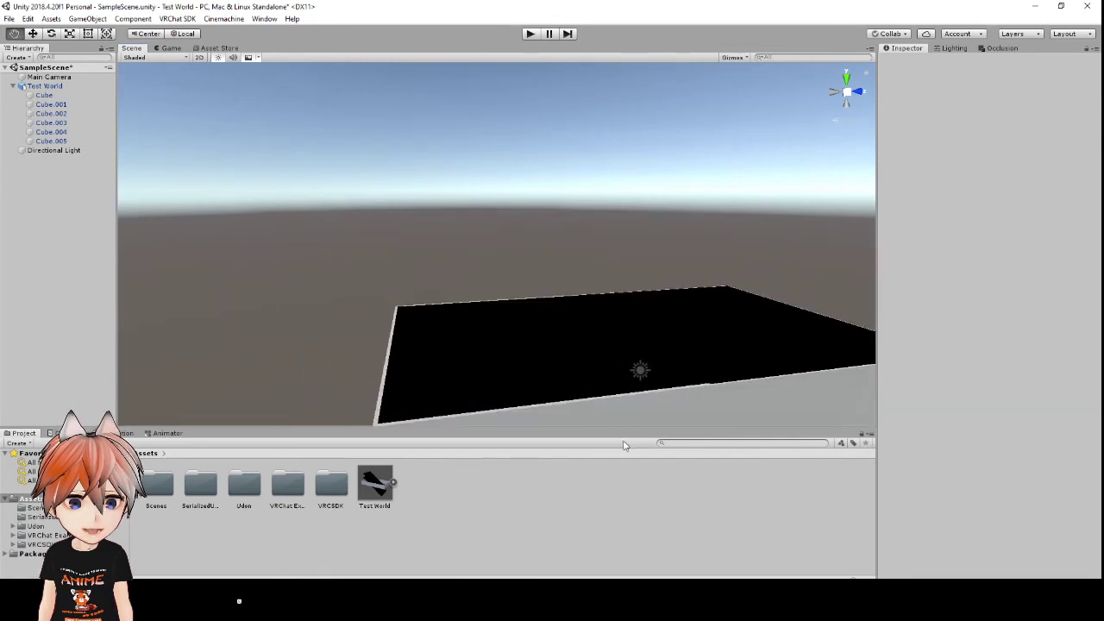
scroll(572, 387, "down", 3)
left_click_drag(572, 387, 414, 387)
left_click_drag(318, 374, 350, 303, "alt")
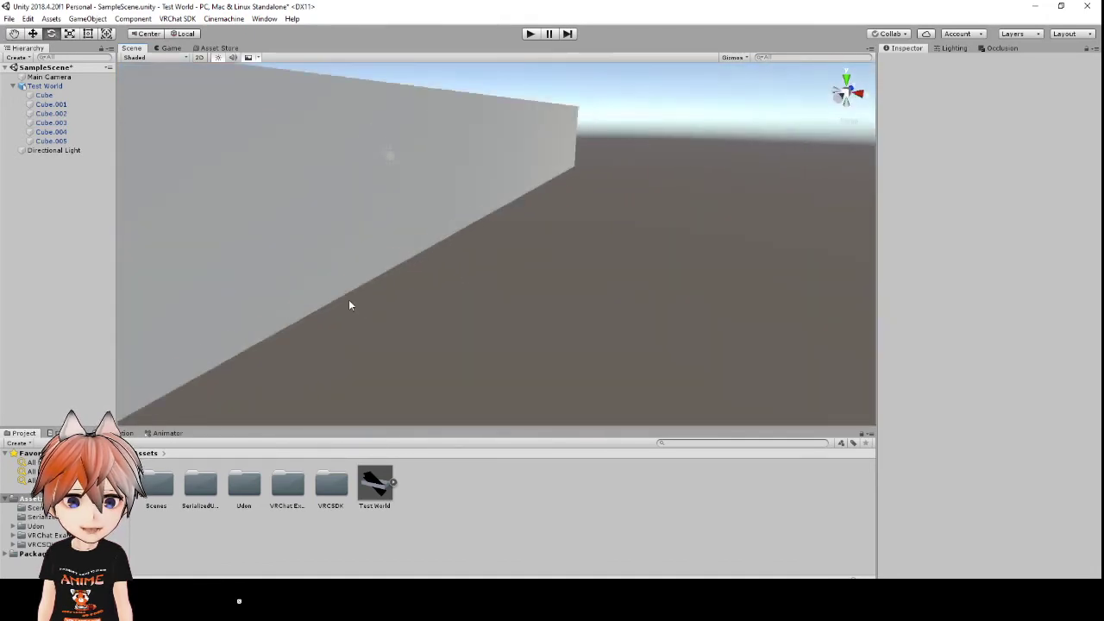
scroll(349, 302, "down", 2)
left_click_drag(424, 279, 325, 251, "alt")
middle_click_drag(325, 251, 411, 263)
left_click_drag(411, 263, 608, 409, "alt")
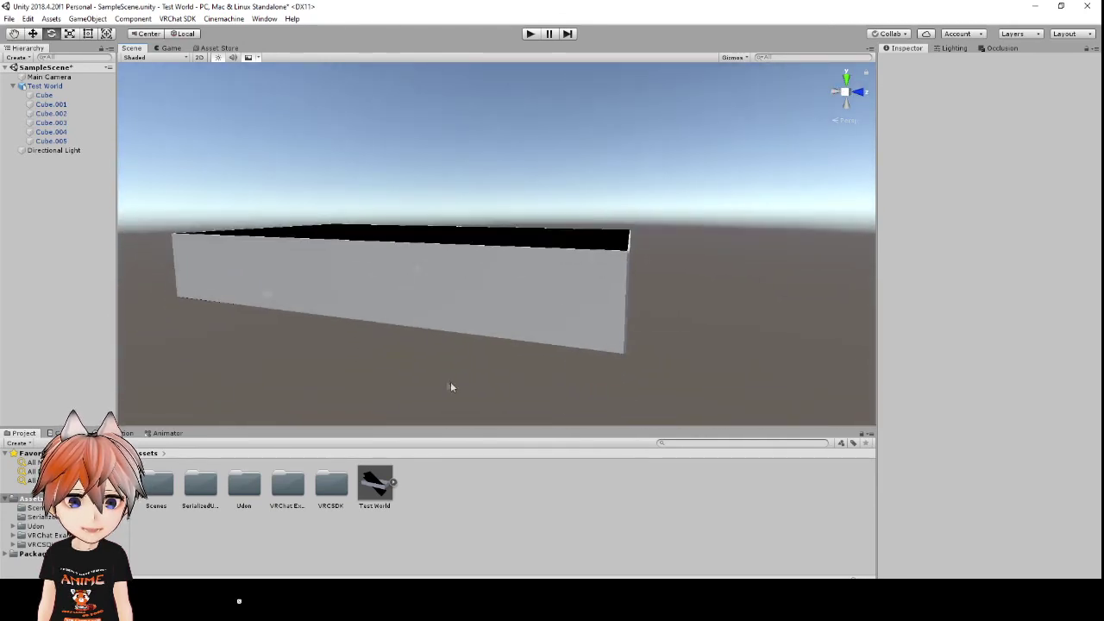